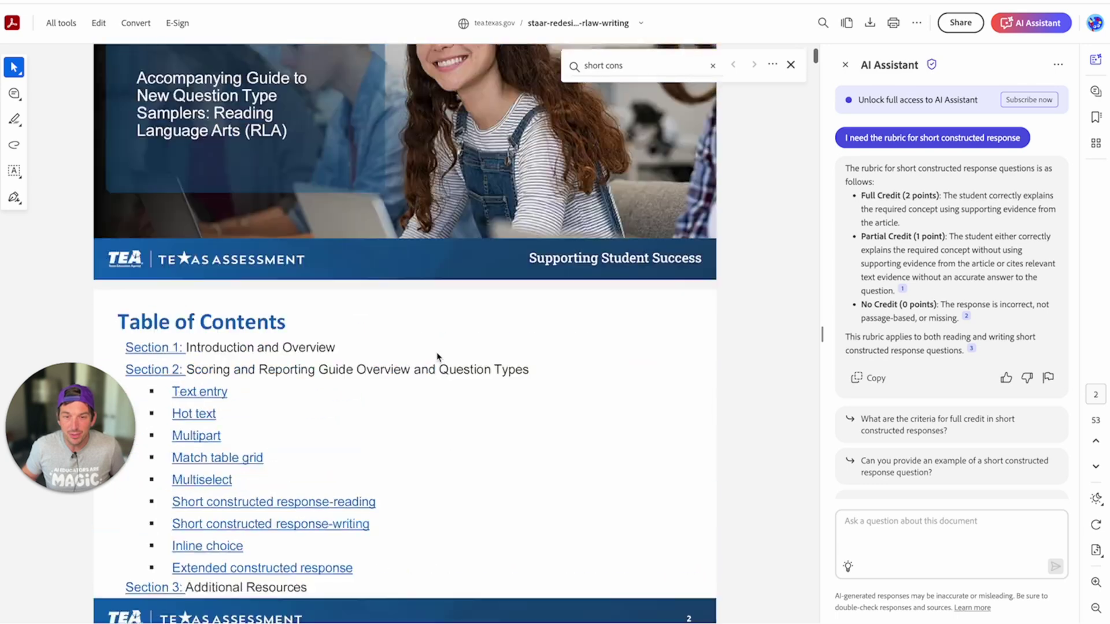
{"action": "scroll", "coordinate": [438, 357], "scroll_direction": "down", "scroll_amount": 1}
{"action": "scroll", "coordinate": [437, 357], "scroll_direction": "down", "scroll_amount": 3}
{"action": "scroll", "coordinate": [437, 357], "scroll_direction": "down", "scroll_amount": 3}
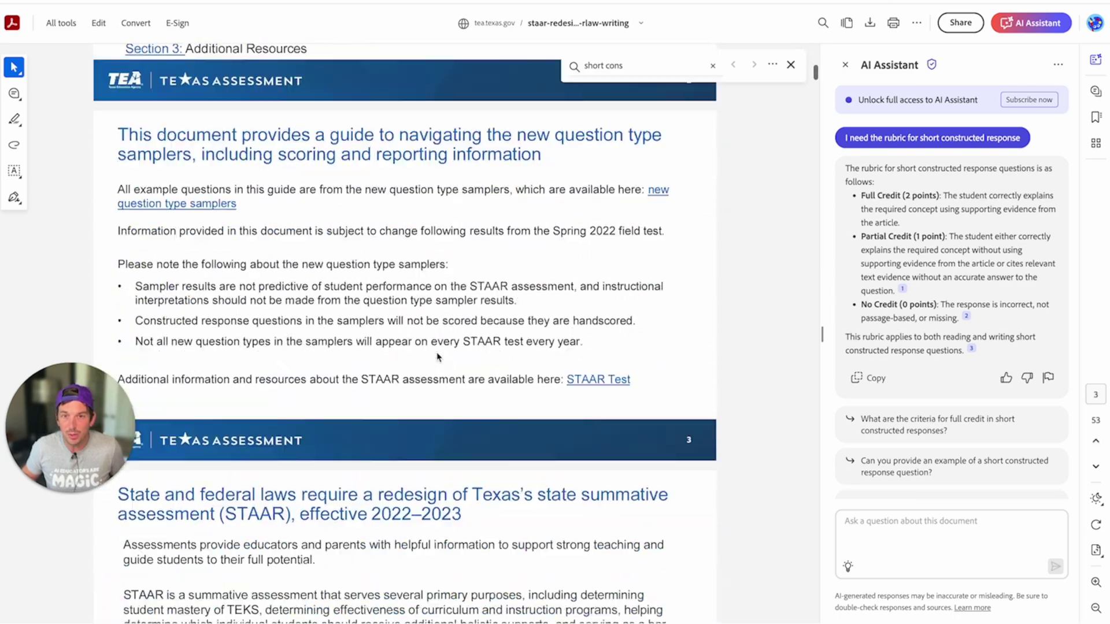
{"action": "scroll", "coordinate": [437, 356], "scroll_direction": "down", "scroll_amount": 3}
{"action": "scroll", "coordinate": [438, 357], "scroll_direction": "down", "scroll_amount": 3}
{"action": "scroll", "coordinate": [437, 356], "scroll_direction": "down", "scroll_amount": 3}
{"action": "scroll", "coordinate": [437, 357], "scroll_direction": "down", "scroll_amount": 3}
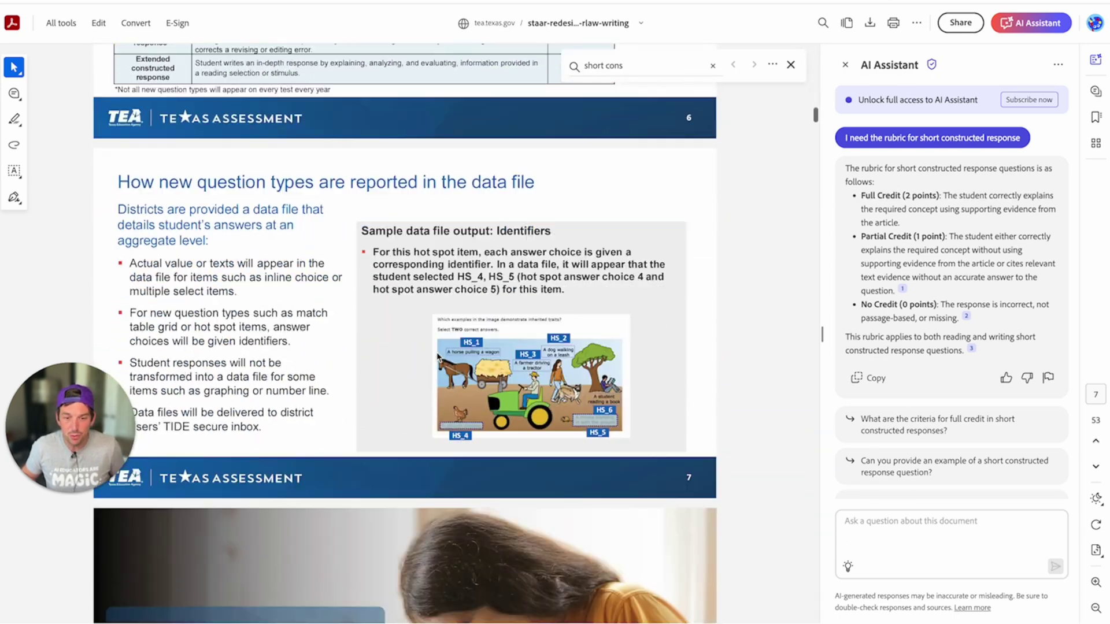
{"action": "scroll", "coordinate": [438, 354], "scroll_direction": "down", "scroll_amount": 3}
{"action": "scroll", "coordinate": [437, 354], "scroll_direction": "down", "scroll_amount": 3}
{"action": "scroll", "coordinate": [437, 354], "scroll_direction": "down", "scroll_amount": 3}
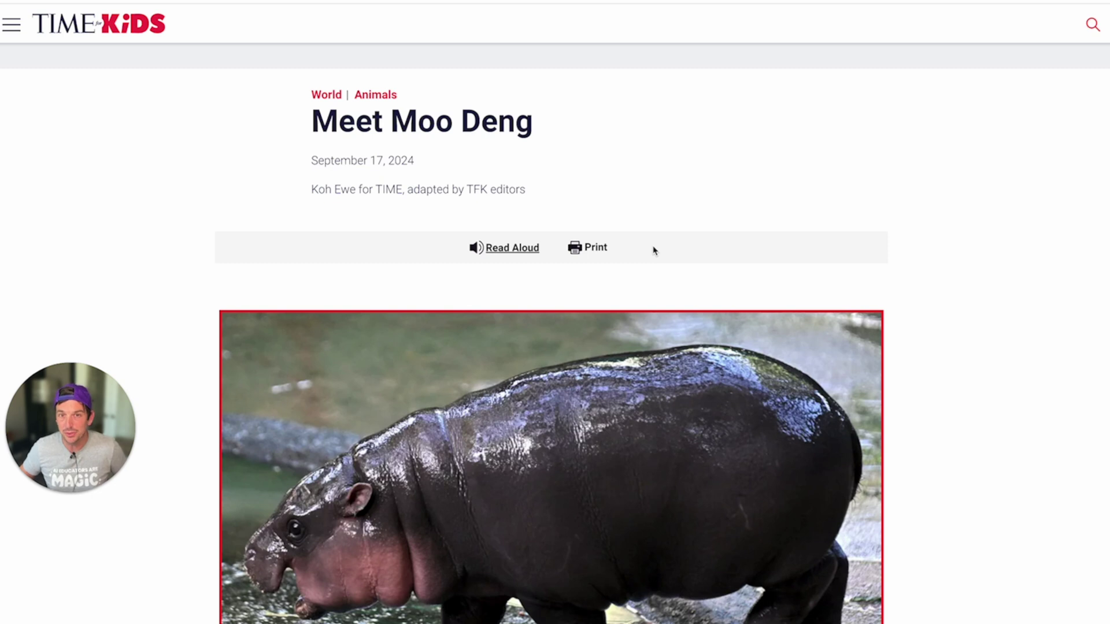
{"action": "scroll", "coordinate": [665, 366], "scroll_direction": "down", "scroll_amount": 2}
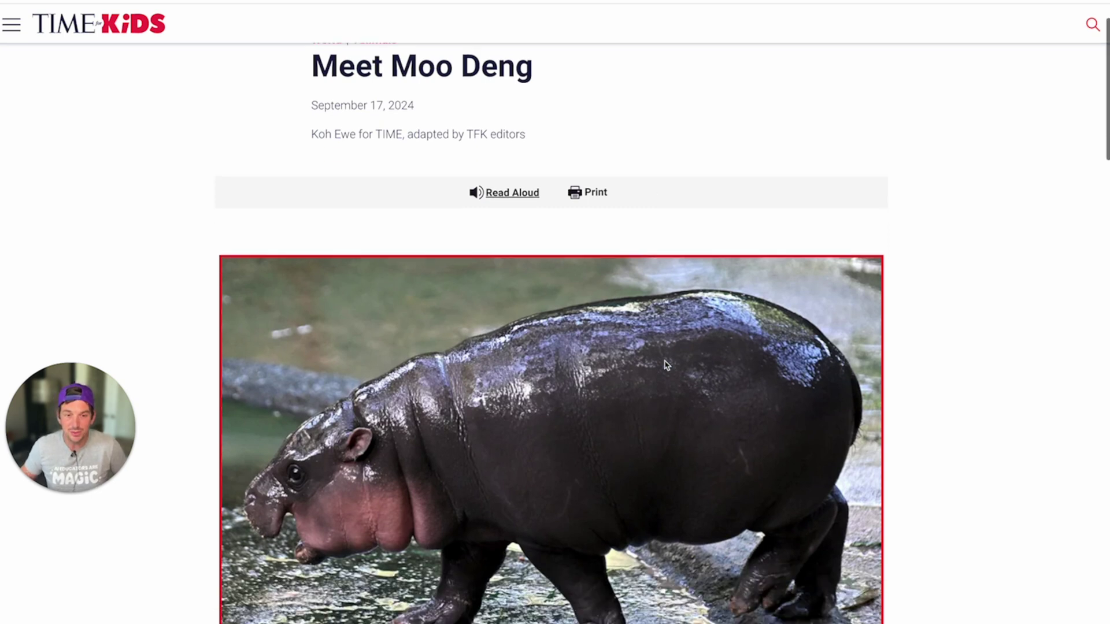
{"action": "scroll", "coordinate": [666, 365], "scroll_direction": "down", "scroll_amount": 2}
{"action": "scroll", "coordinate": [665, 365], "scroll_direction": "down", "scroll_amount": 2}
{"action": "scroll", "coordinate": [666, 366], "scroll_direction": "down", "scroll_amount": 2}
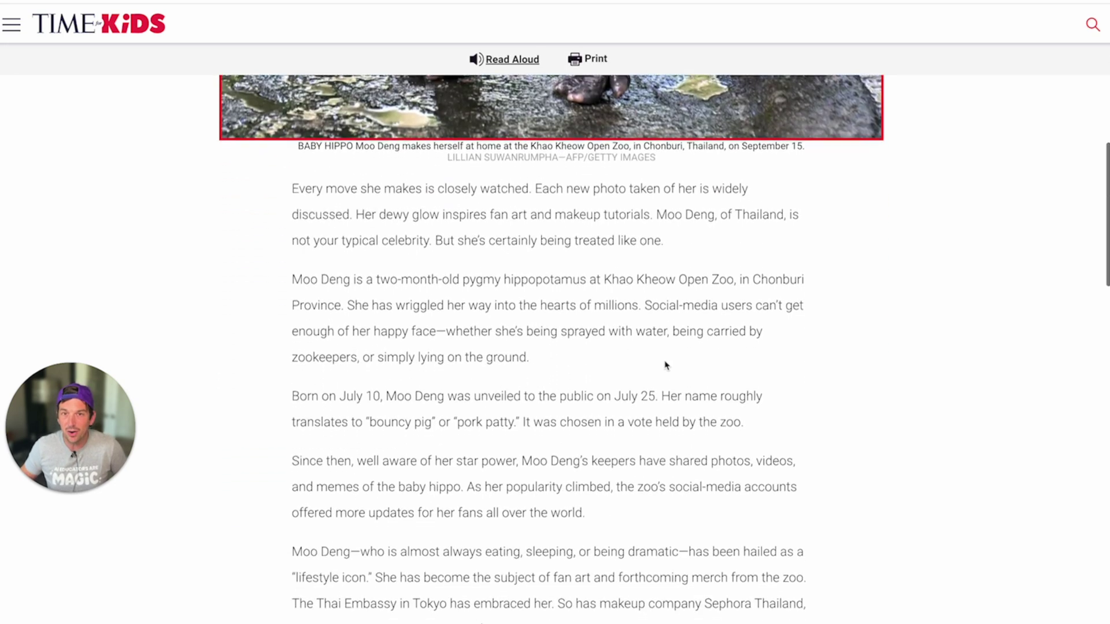
{"action": "scroll", "coordinate": [665, 365], "scroll_direction": "down", "scroll_amount": 2}
{"action": "scroll", "coordinate": [665, 366], "scroll_direction": "down", "scroll_amount": 3}
{"action": "scroll", "coordinate": [665, 365], "scroll_direction": "down", "scroll_amount": 3}
Return to the top of the Meet Moo Deng article and dismiss its print dialog
{"action": "key", "text": "Home"}
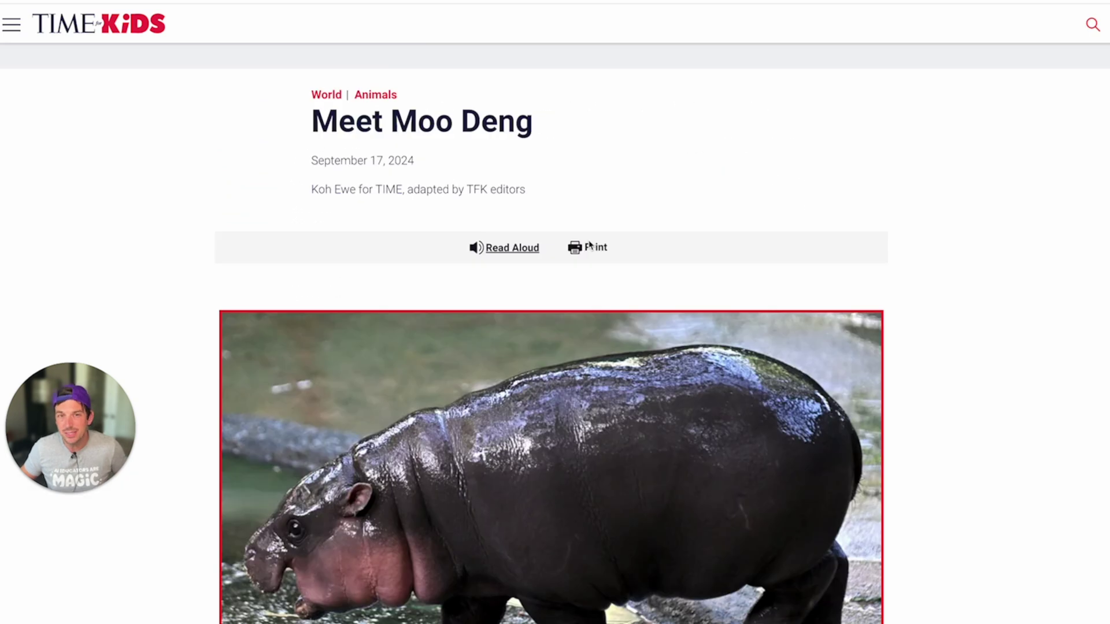
{"action": "left_click", "coordinate": [601, 256]}
{"action": "key", "text": "Escape"}
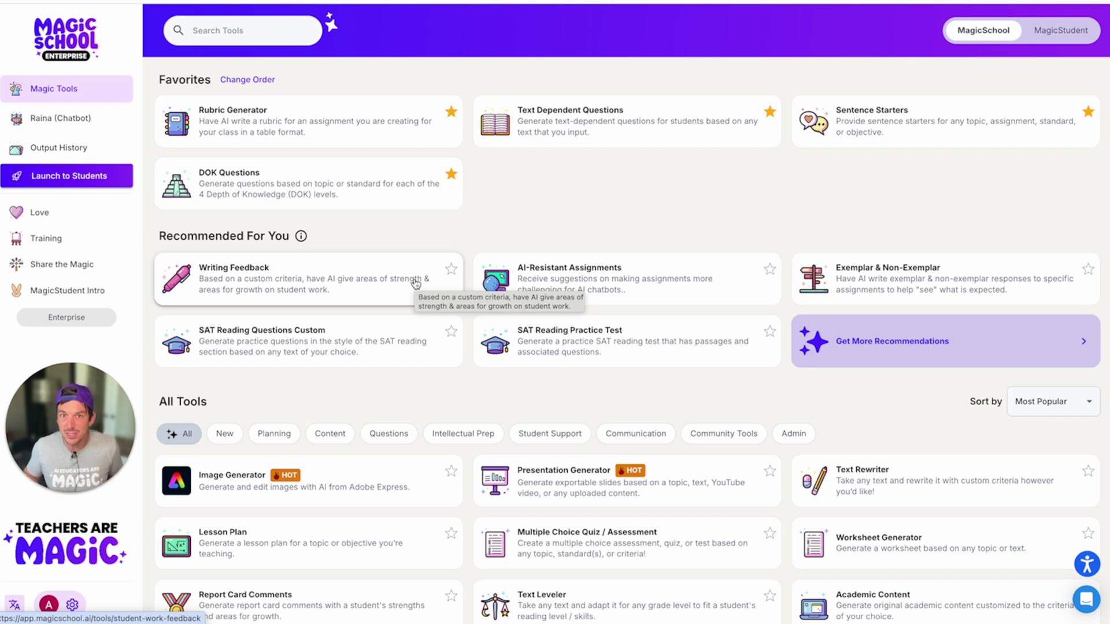
Start a new student room and add Writing Feedback as its tool, reaching customization
{"action": "left_click", "coordinate": [119, 175]}
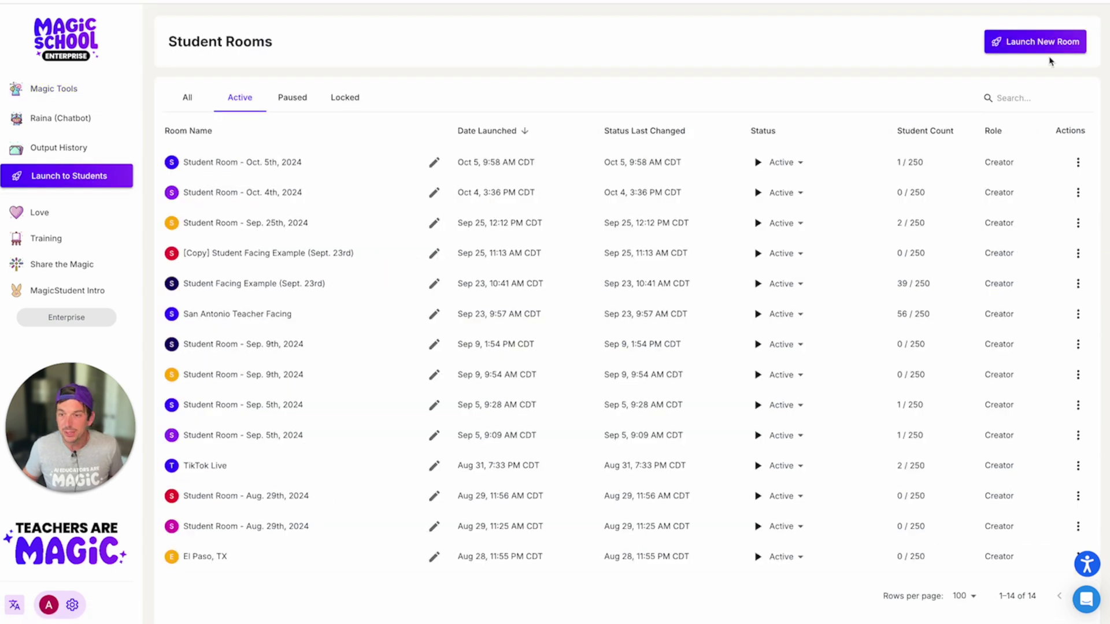
{"action": "left_click", "coordinate": [1041, 44]}
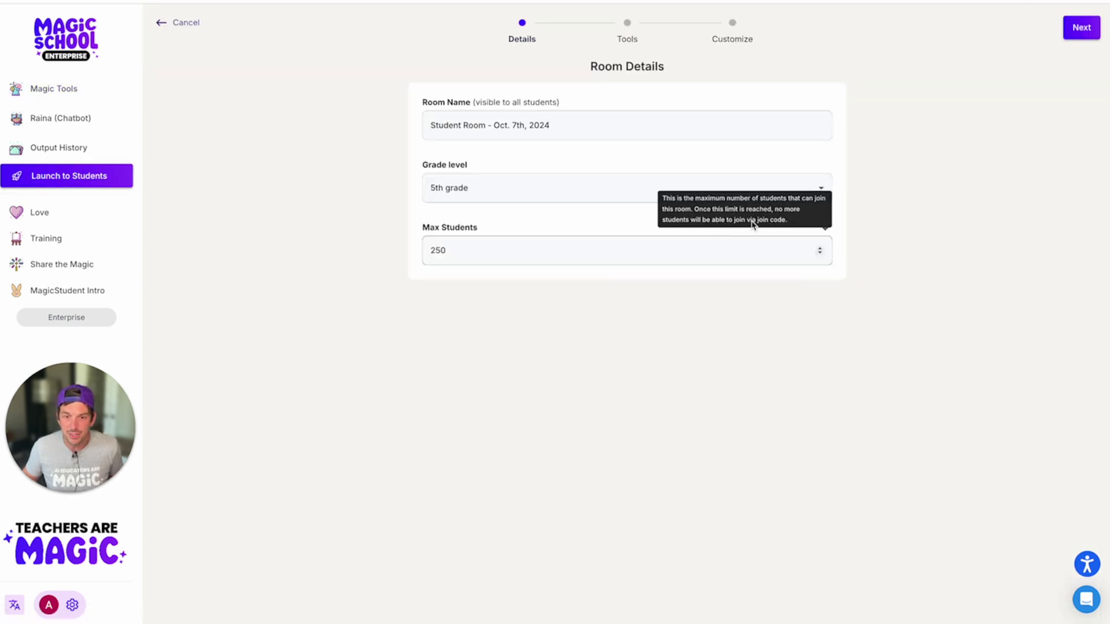
{"action": "left_click", "coordinate": [1072, 26]}
{"action": "scroll", "coordinate": [633, 434], "scroll_direction": "down", "scroll_amount": 2}
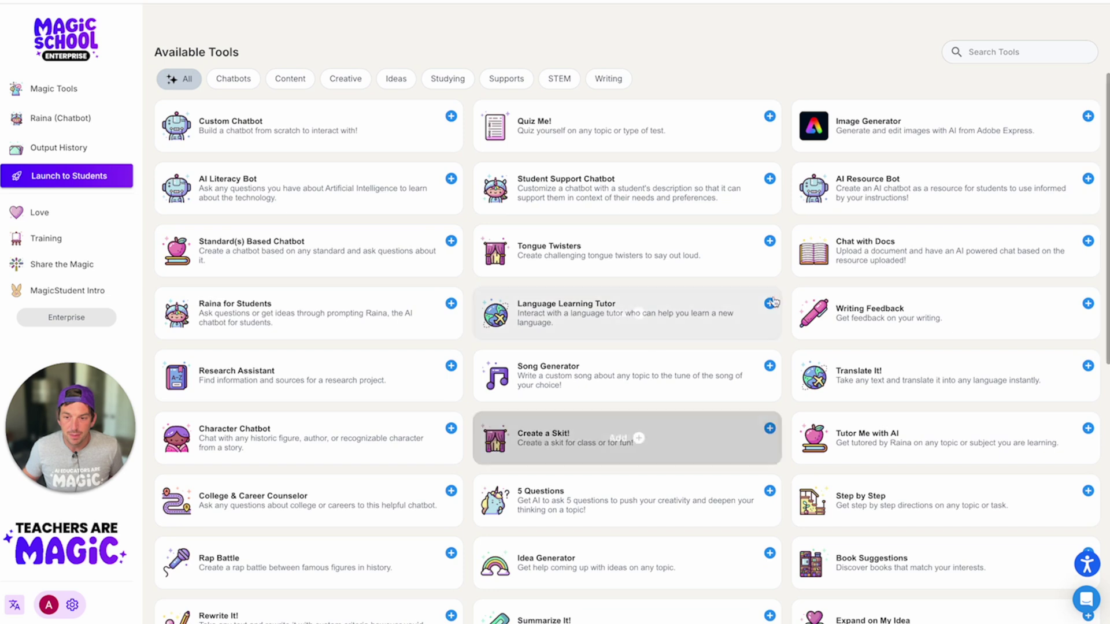
{"action": "left_click", "coordinate": [924, 326]}
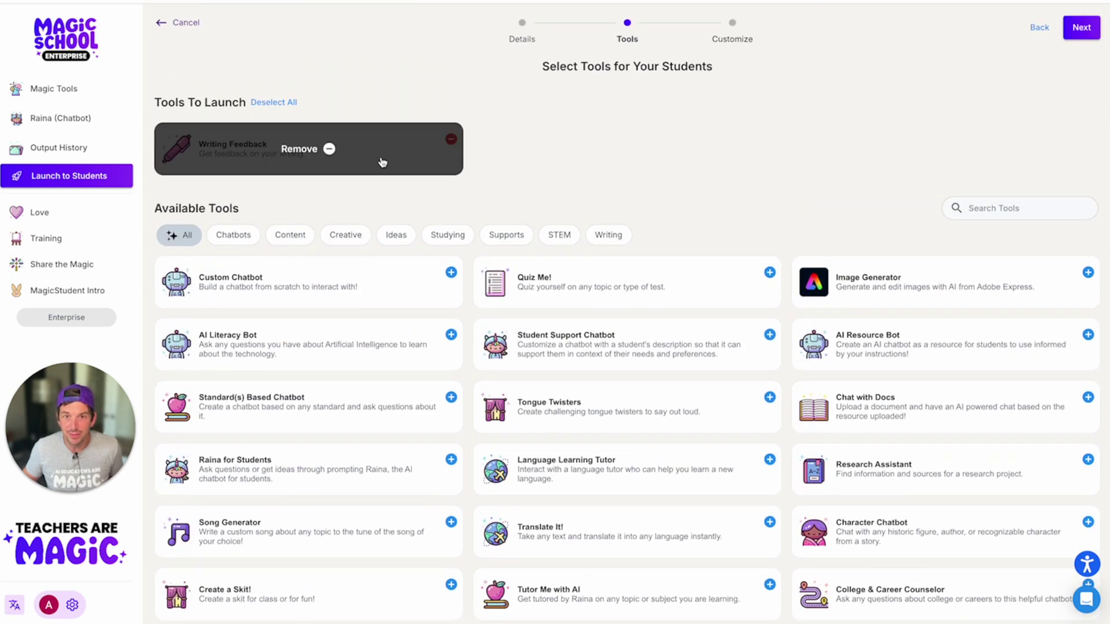
{"action": "left_click", "coordinate": [1082, 29]}
{"action": "mouse_move", "coordinate": [309, 214]}
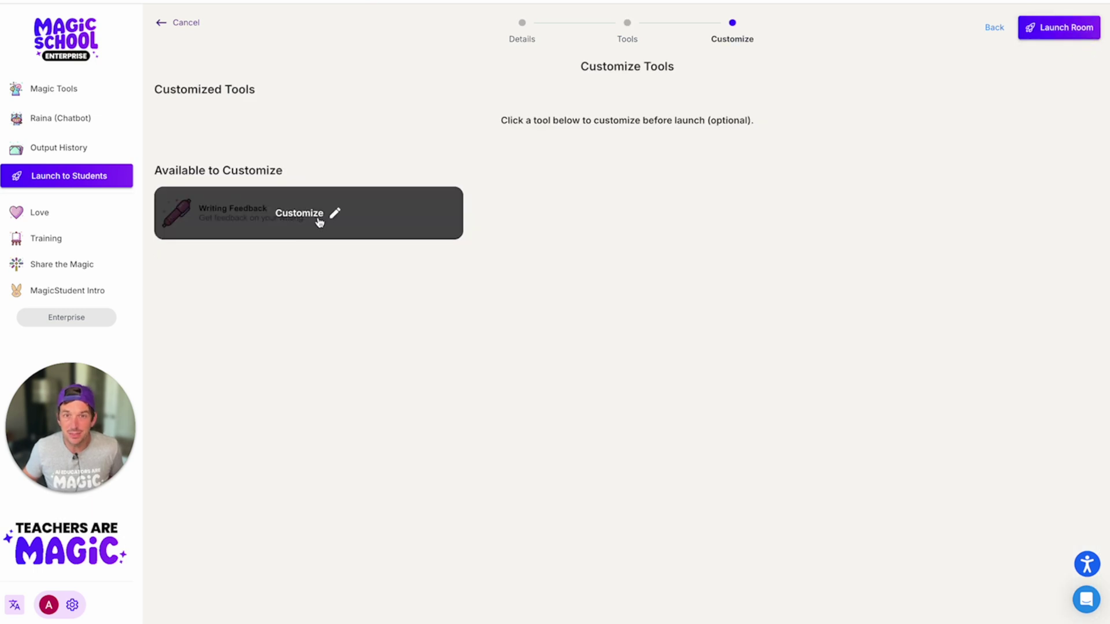
Customize Writing Feedback with the article assignment description and STAAR-rubric feedback request
{"action": "left_click", "coordinate": [319, 223]}
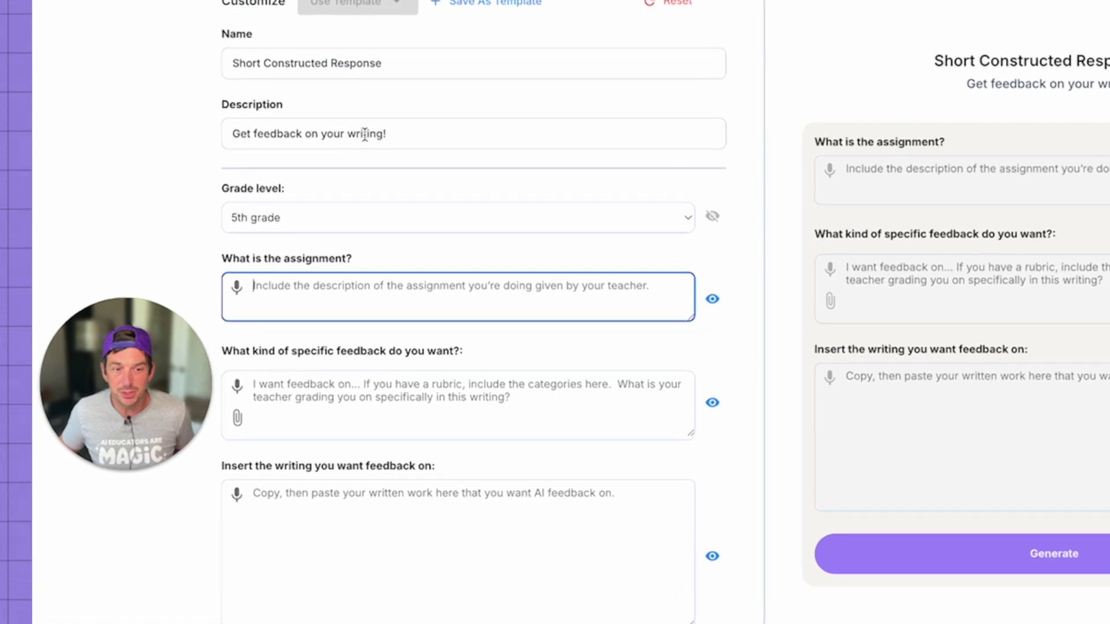
{"action": "left_click", "coordinate": [479, 213]}
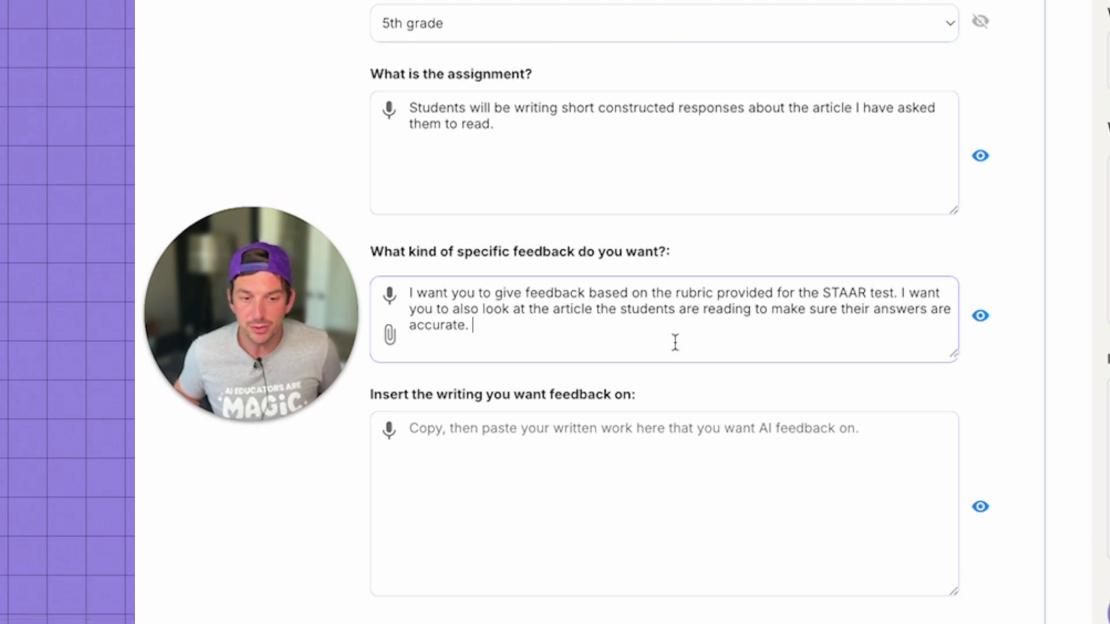
{"action": "type", "text": "Please give them an estimated score based on the rubric of 0, 1 or 2."}
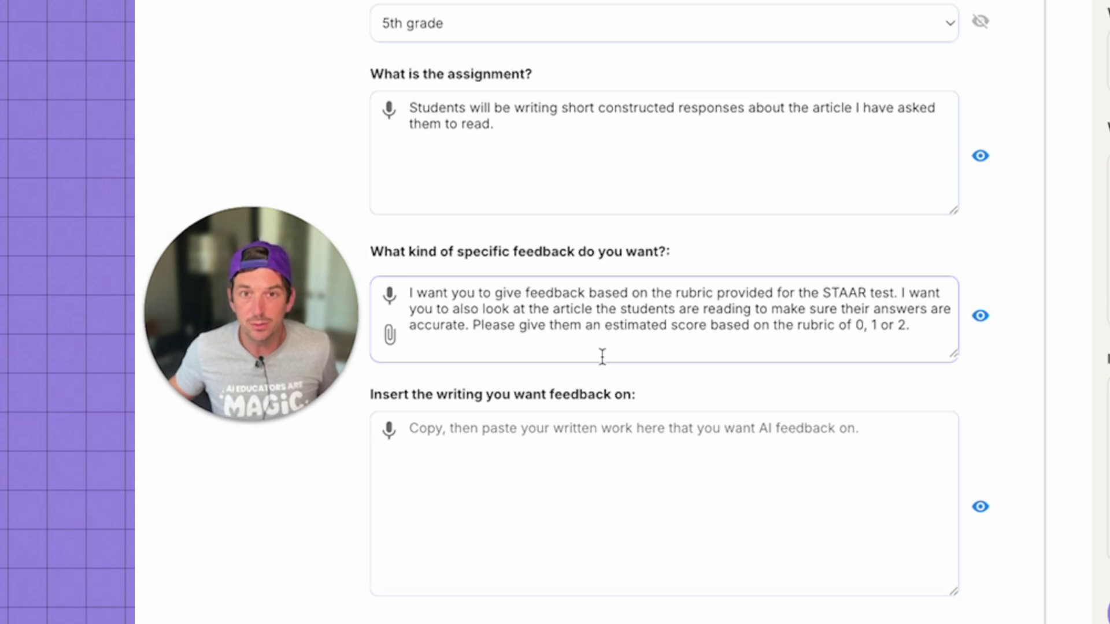
Attach the STAAR scoring rubric PDF and the TIME for Kids article PDF to the feedback request
{"action": "left_click", "coordinate": [391, 343]}
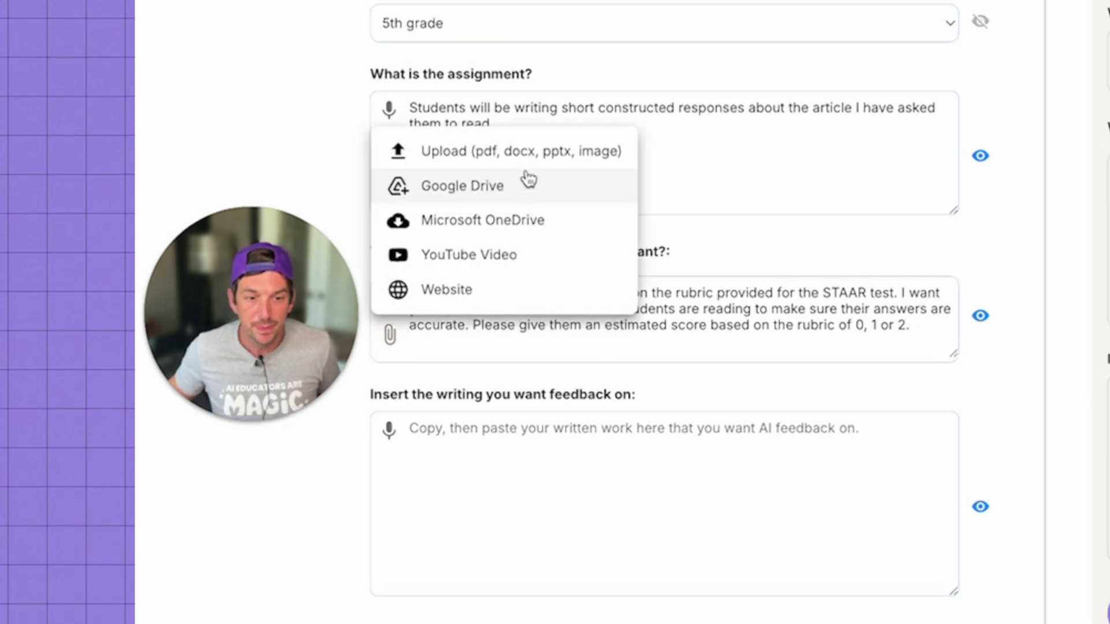
{"action": "left_click", "coordinate": [525, 158]}
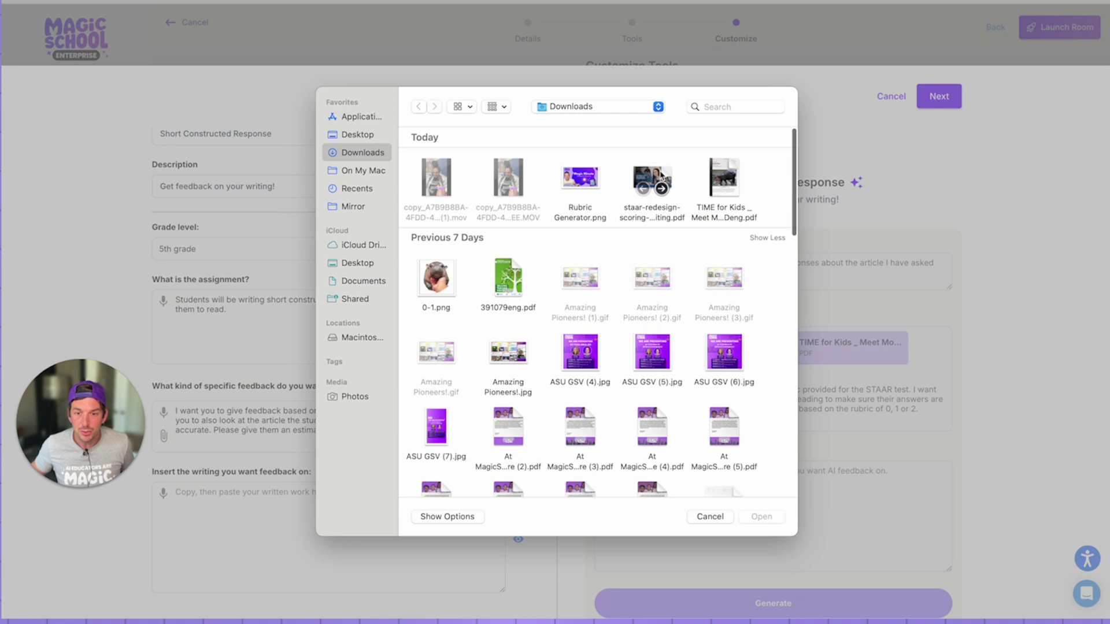
{"action": "left_click", "coordinate": [653, 178]}
{"action": "left_click", "coordinate": [763, 519]}
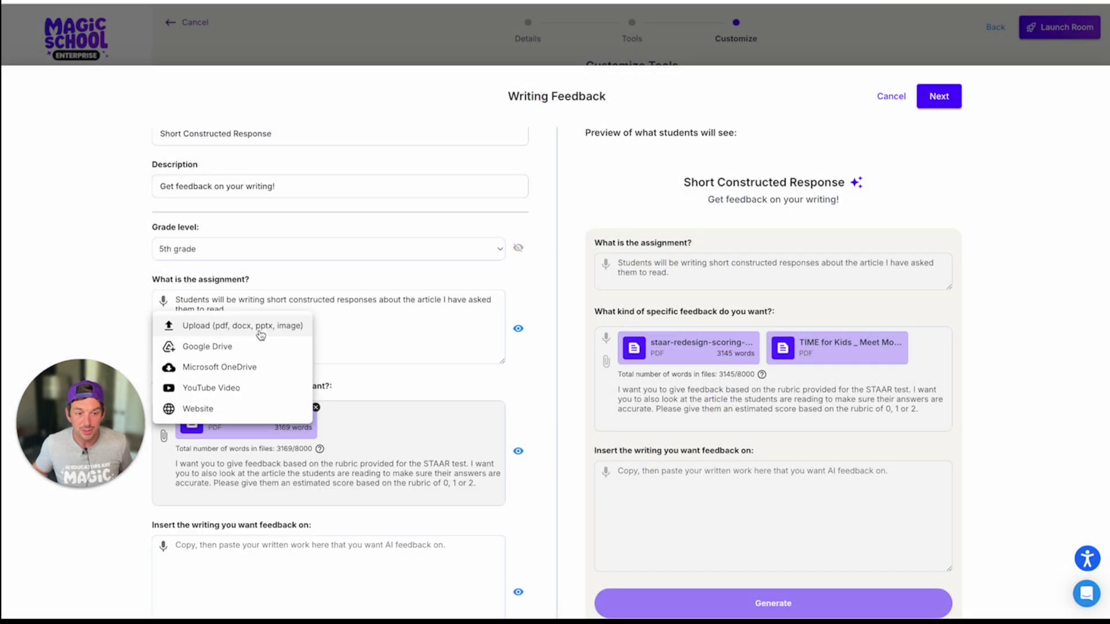
{"action": "left_click", "coordinate": [260, 327]}
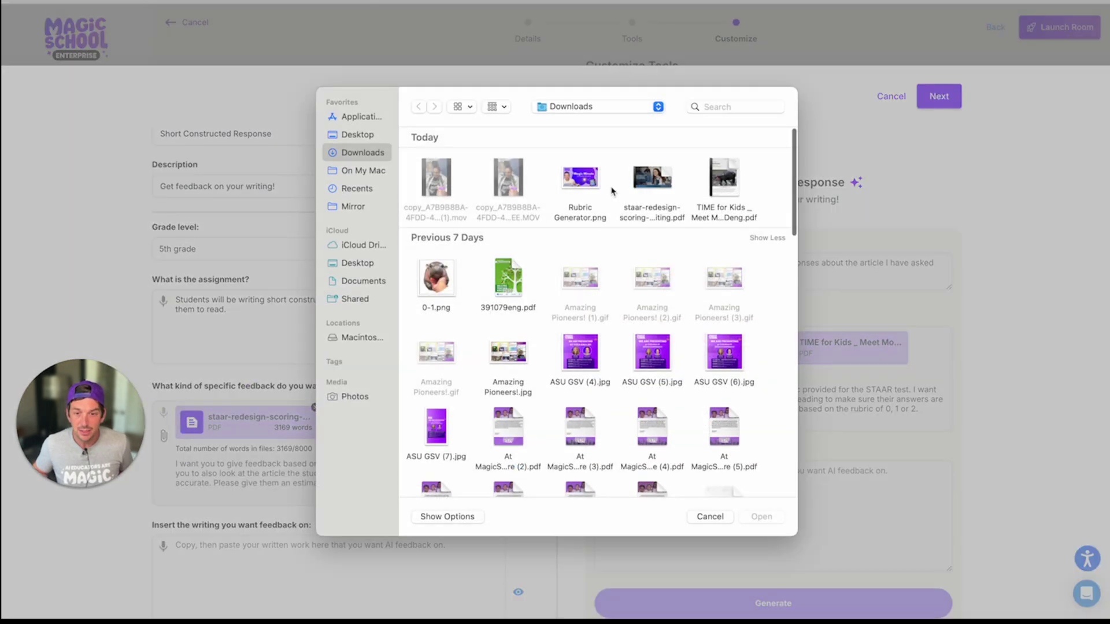
{"action": "left_click", "coordinate": [725, 182]}
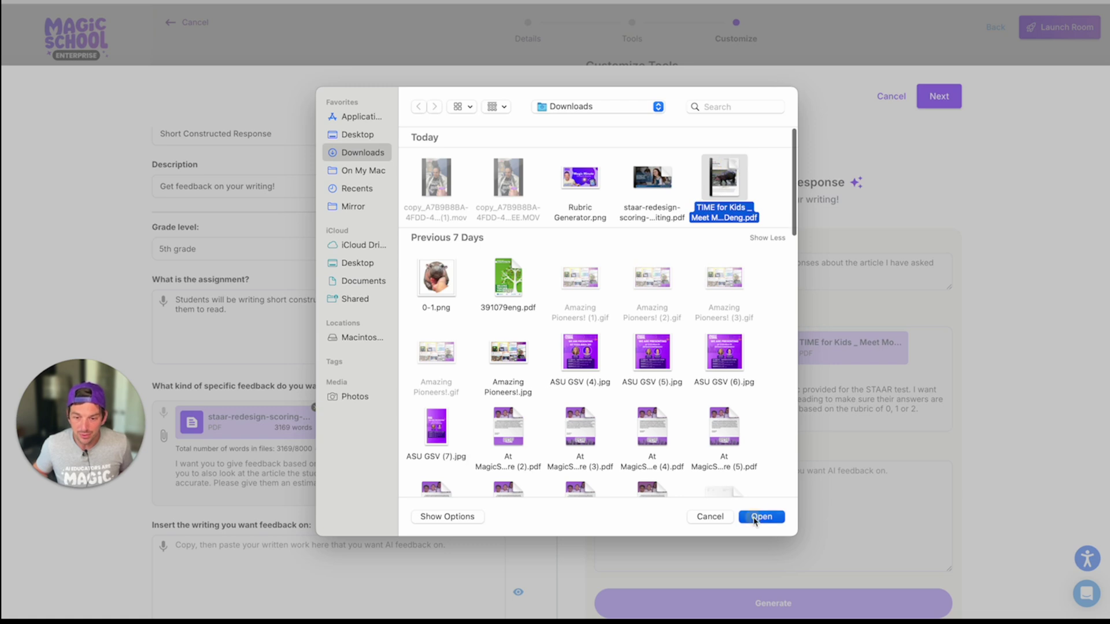
{"action": "left_click", "coordinate": [760, 517]}
Hide the assignment and feedback request fields so students see only the writing field
{"action": "left_click", "coordinate": [517, 287]}
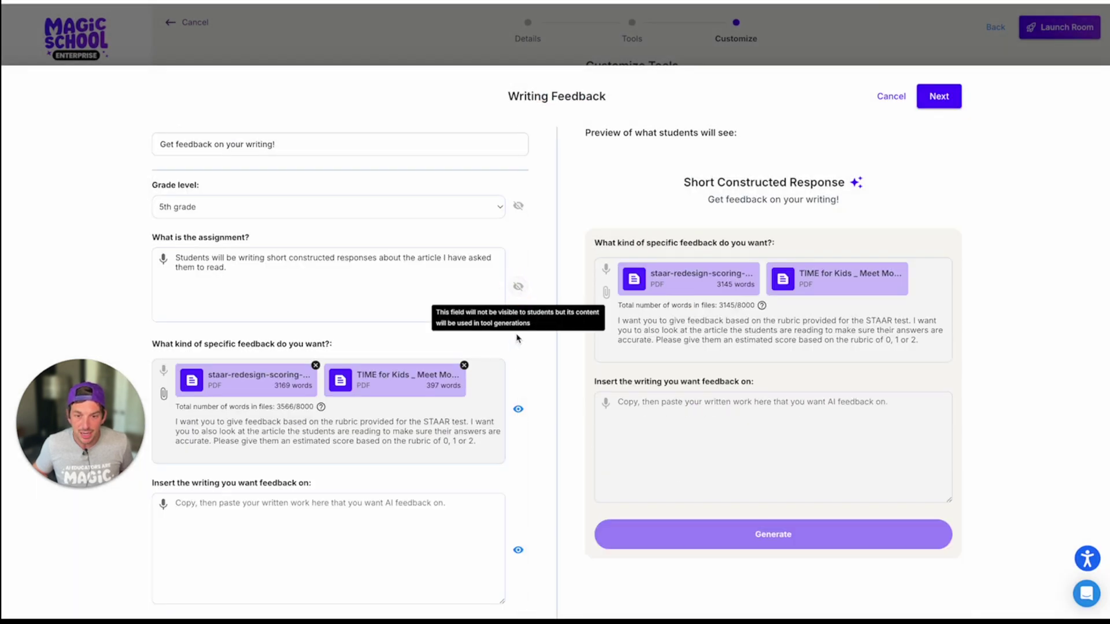
{"action": "left_click", "coordinate": [518, 408]}
{"action": "scroll", "coordinate": [447, 411], "scroll_direction": "down", "scroll_amount": 1}
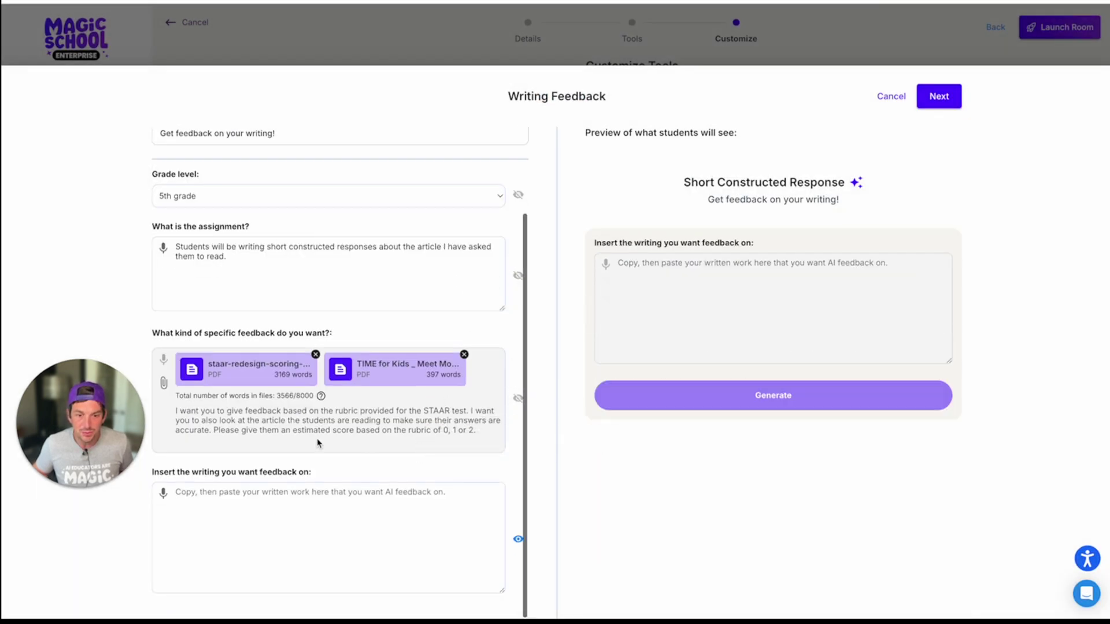
{"action": "left_click", "coordinate": [346, 565]}
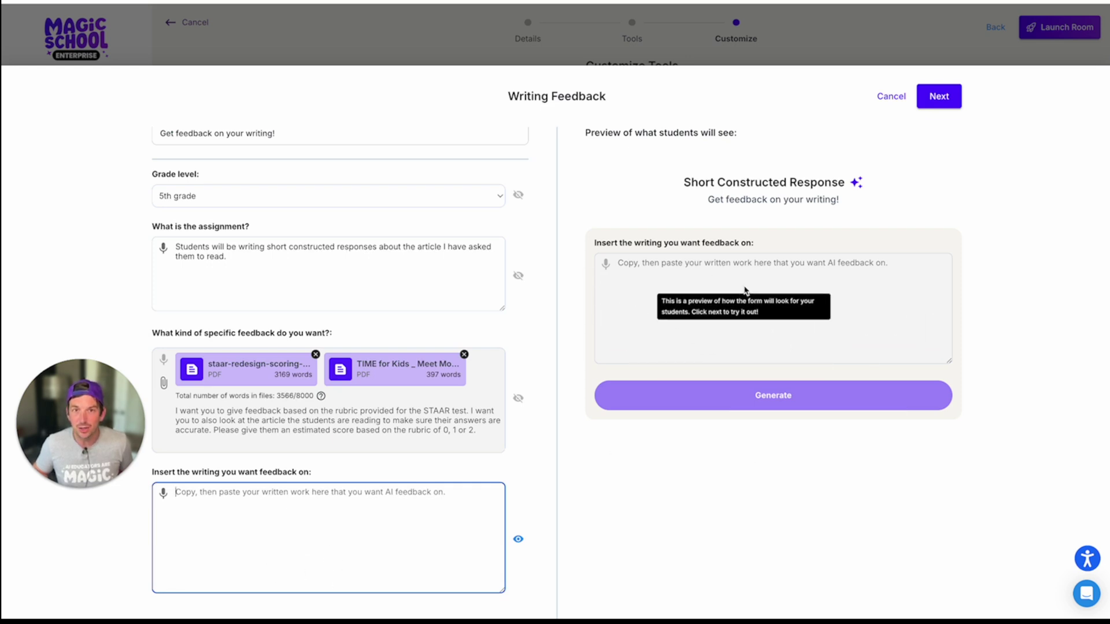
{"action": "scroll", "coordinate": [368, 322], "scroll_direction": "up", "scroll_amount": 3}
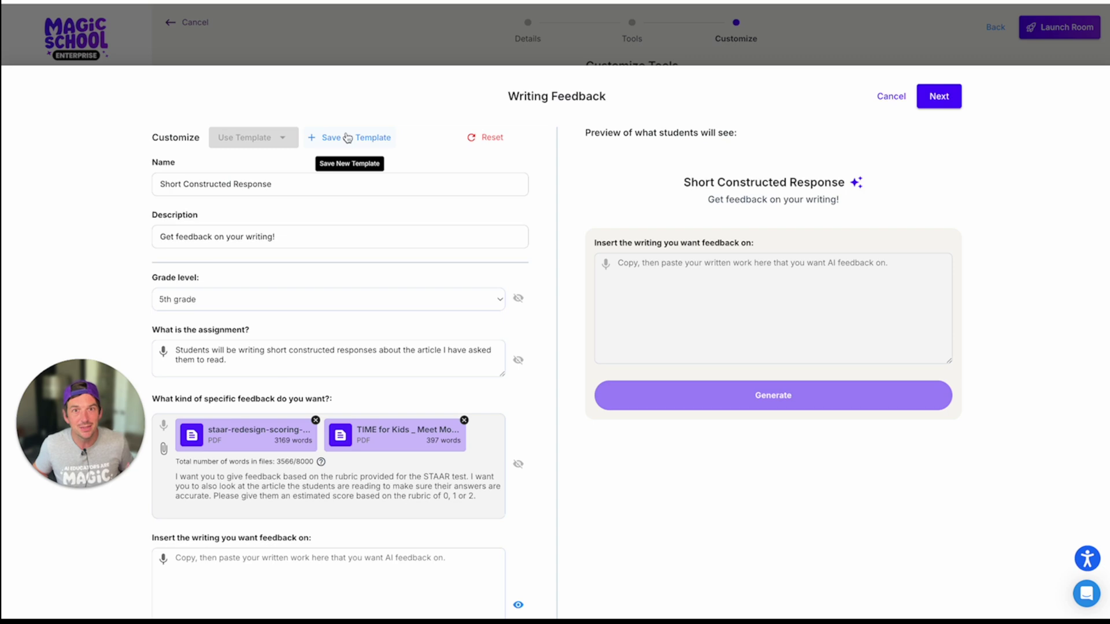
Save the setup as template '(STAAR) Short Constructed Response' and check it under Use Template
{"action": "left_click", "coordinate": [346, 137]}
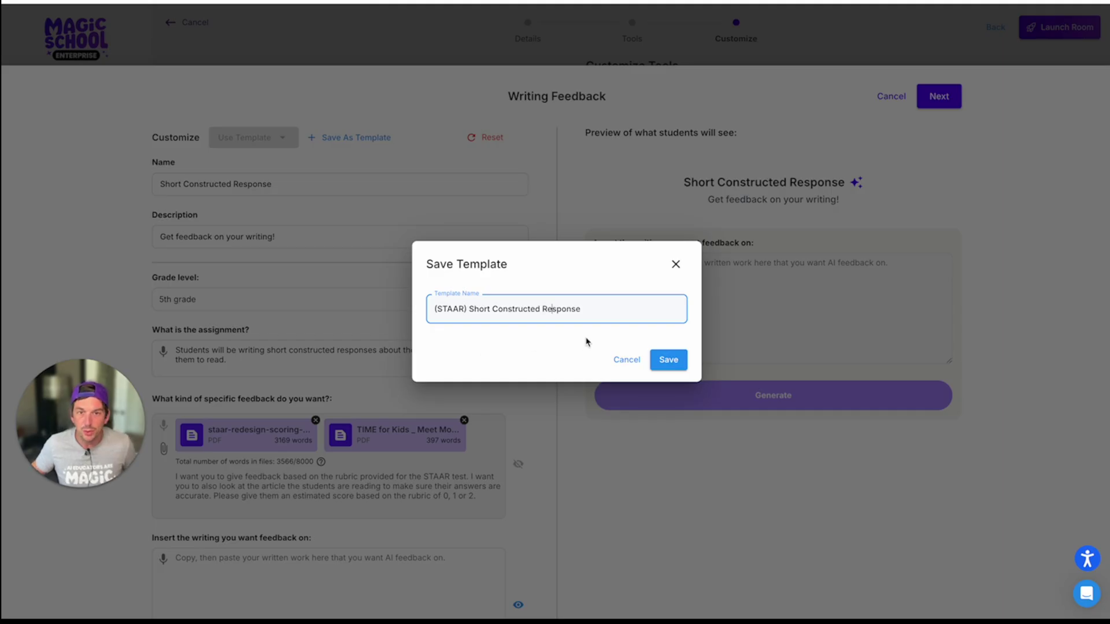
{"action": "left_click", "coordinate": [663, 362]}
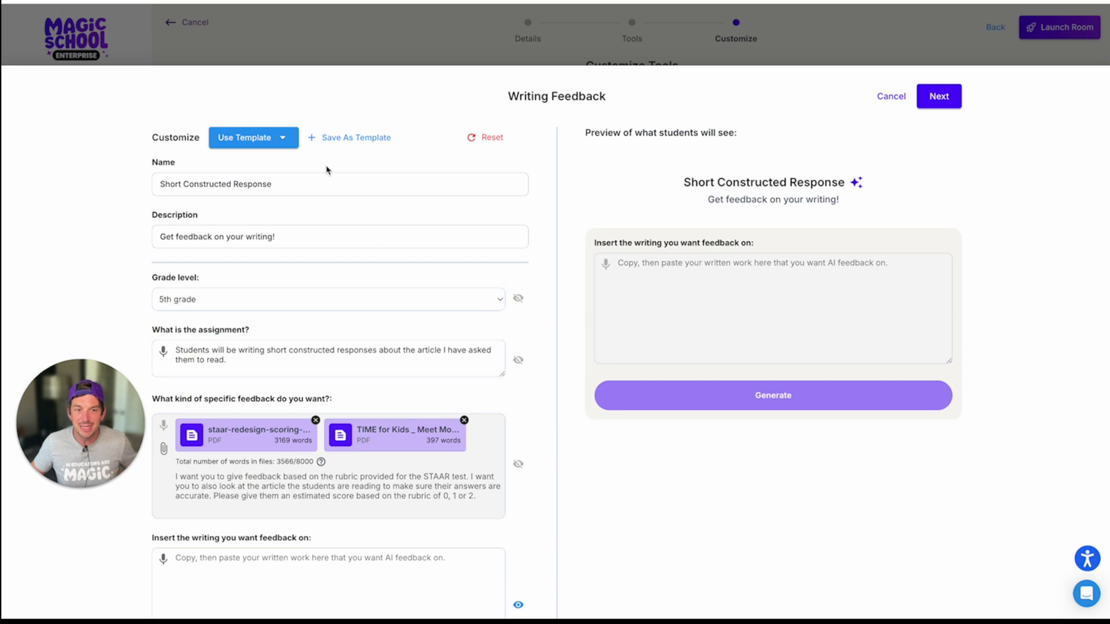
{"action": "left_click", "coordinate": [285, 139]}
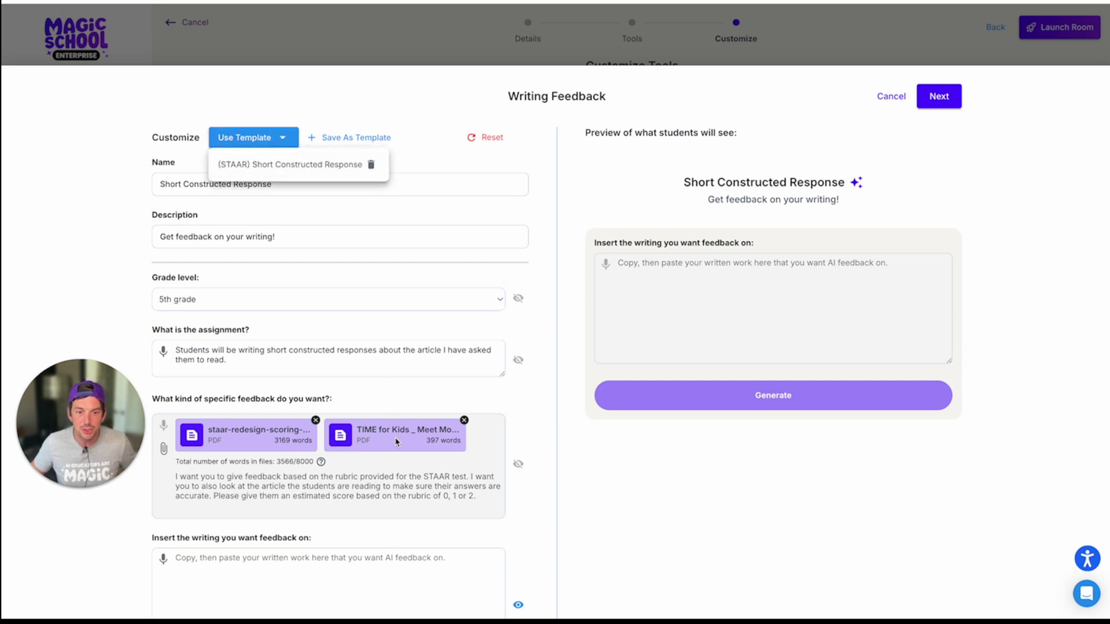
{"action": "scroll", "coordinate": [339, 462], "scroll_direction": "down", "scroll_amount": 2}
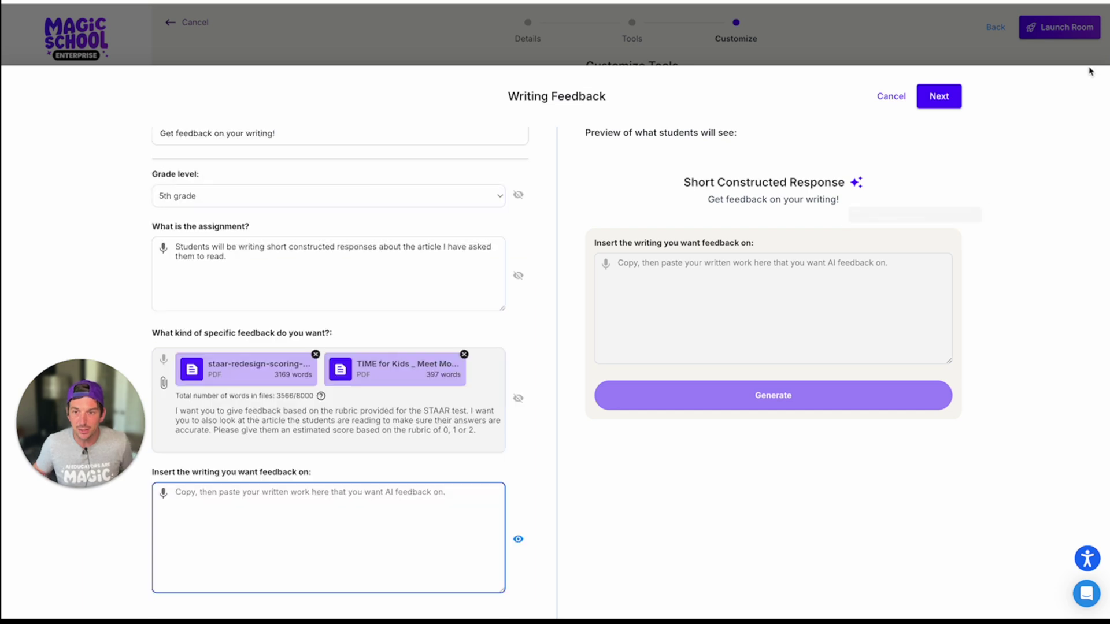
Test the tool with a pasted zoo-camera sample answer, getting feedback scored 1 of 2, then finish
{"action": "left_click", "coordinate": [939, 96]}
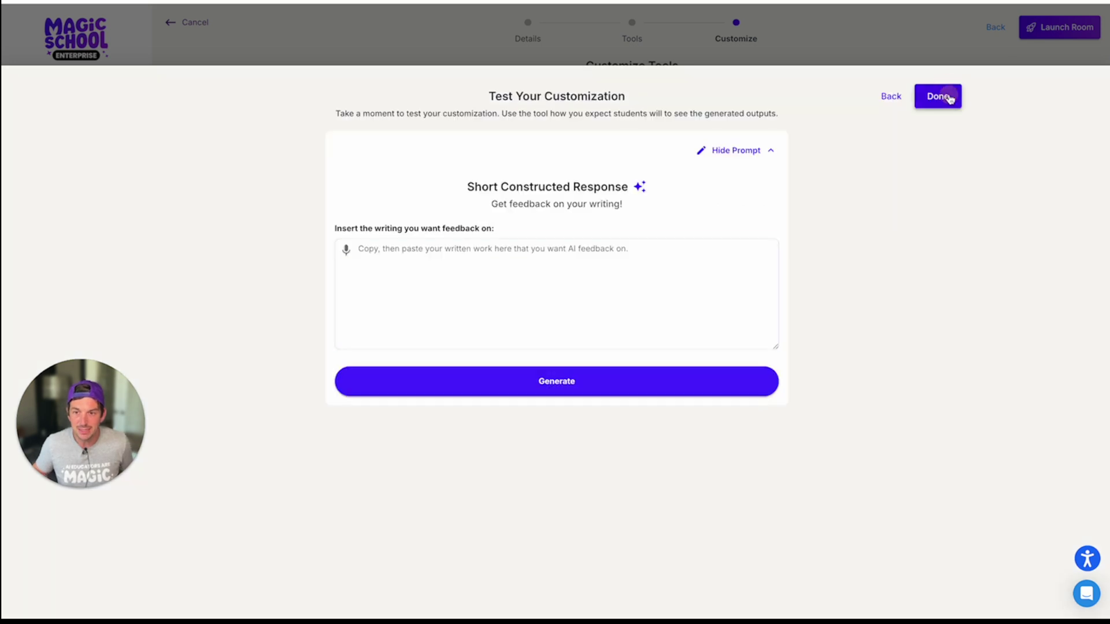
{"action": "left_click", "coordinate": [596, 276]}
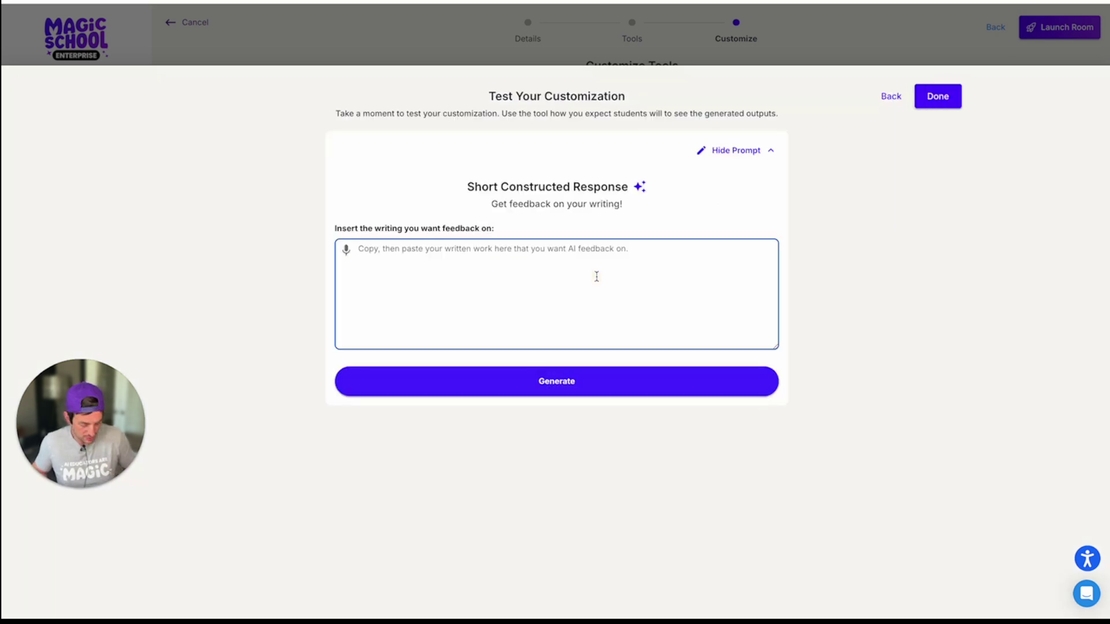
{"action": "type", "text": "The zoo installed cameras to keep the animals safe, but the answer lacks additional details or supporting evidence from the text."}
{"action": "key", "text": "Return"}
{"action": "key", "text": "Return"}
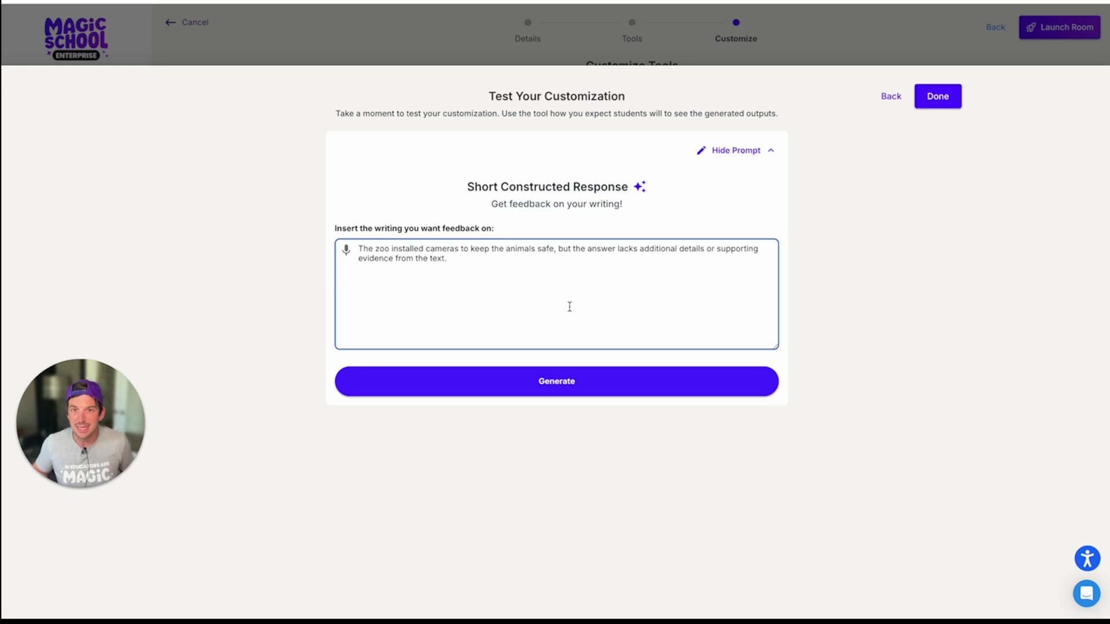
{"action": "left_click", "coordinate": [546, 393]}
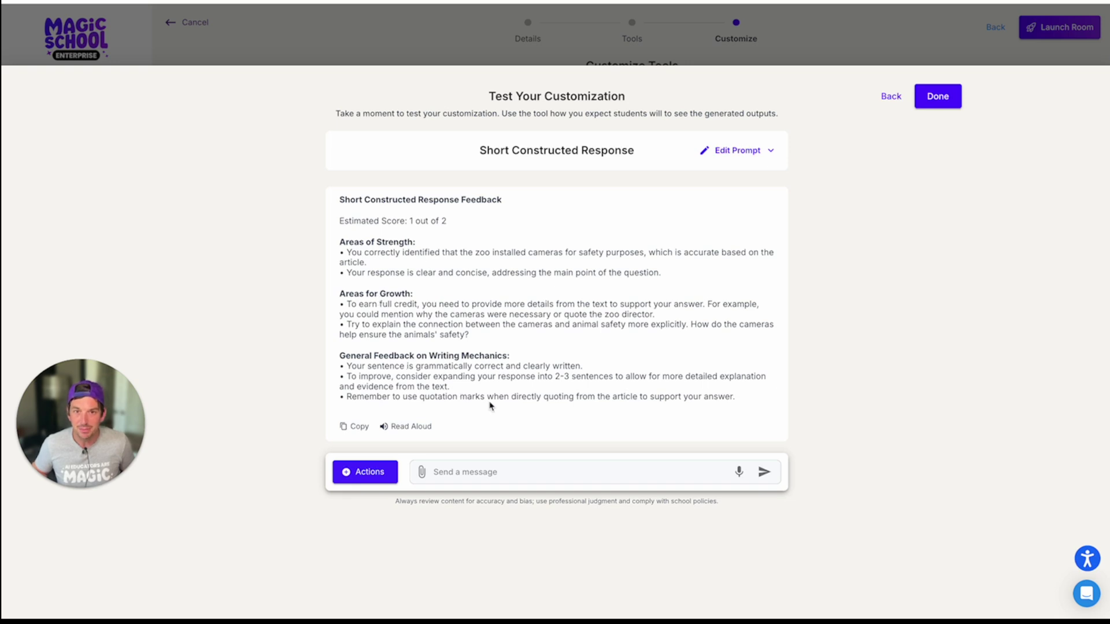
{"action": "left_click", "coordinate": [938, 96]}
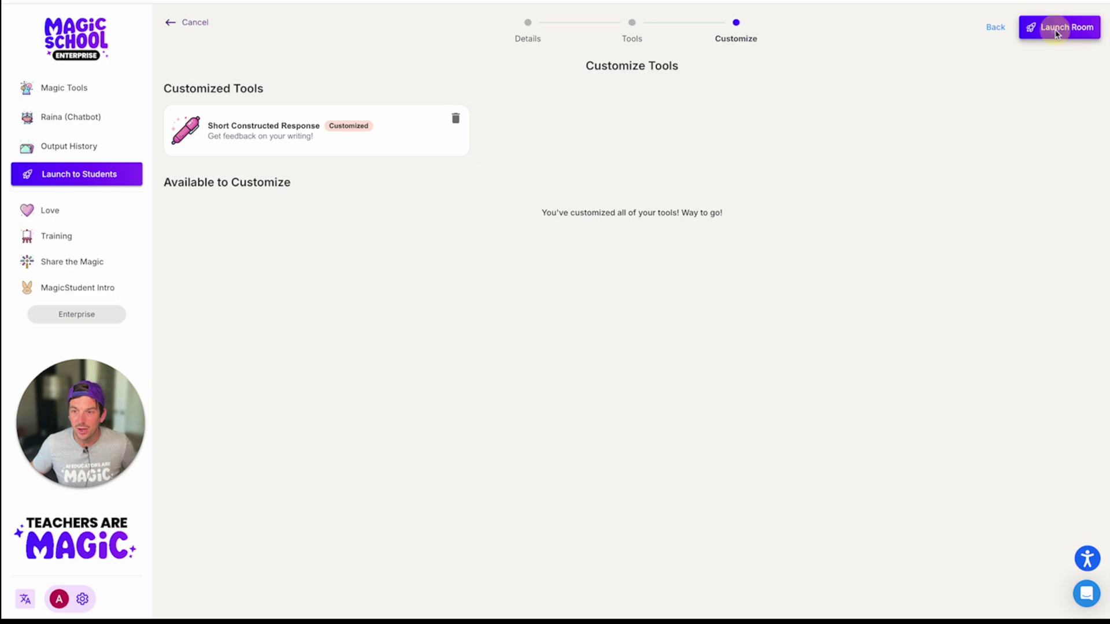
Launch Student Room - Oct. 7th, 2024 and show its sharing options
{"action": "left_click", "coordinate": [1056, 30]}
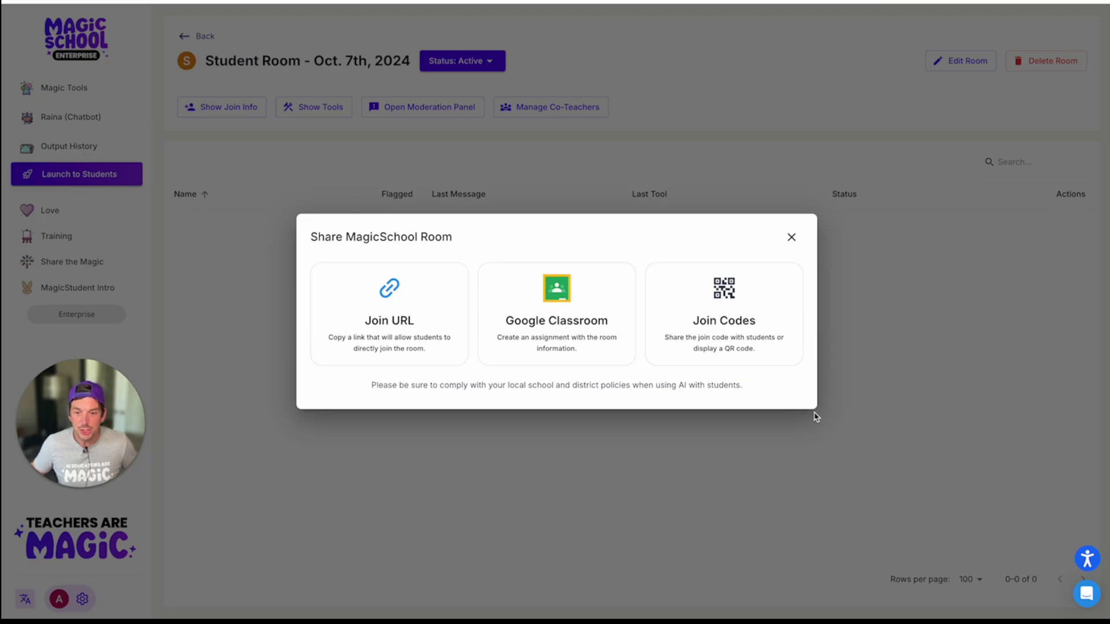